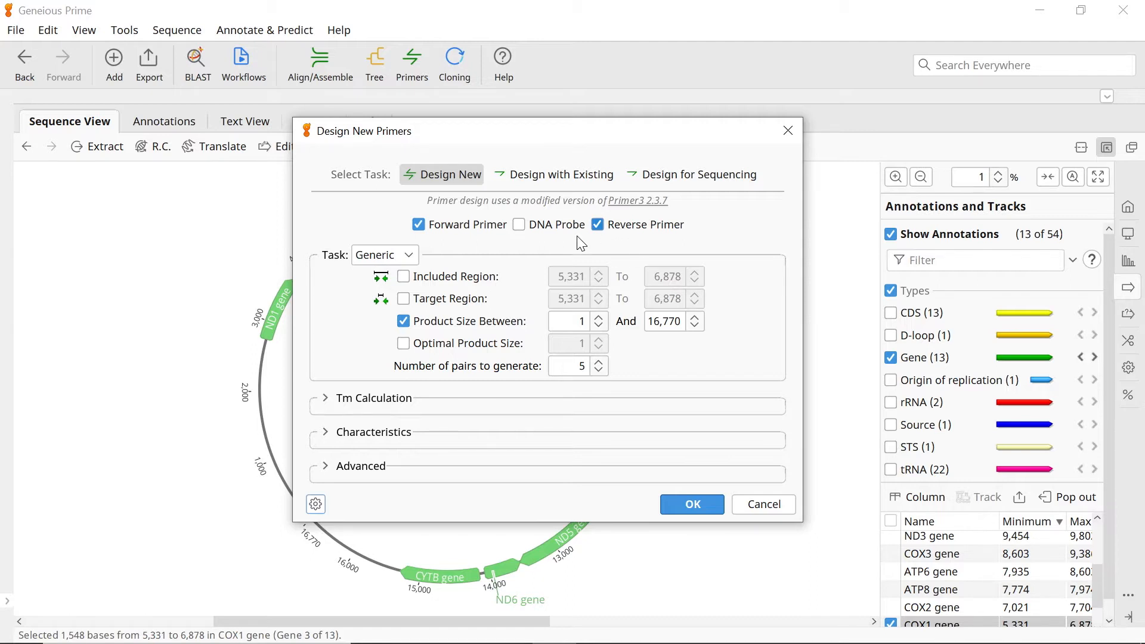
Step: Use the Generic task and restrict primer design to the included region from 5,331 to 6,878
{"action": "left_click", "coordinate": [419, 260]}
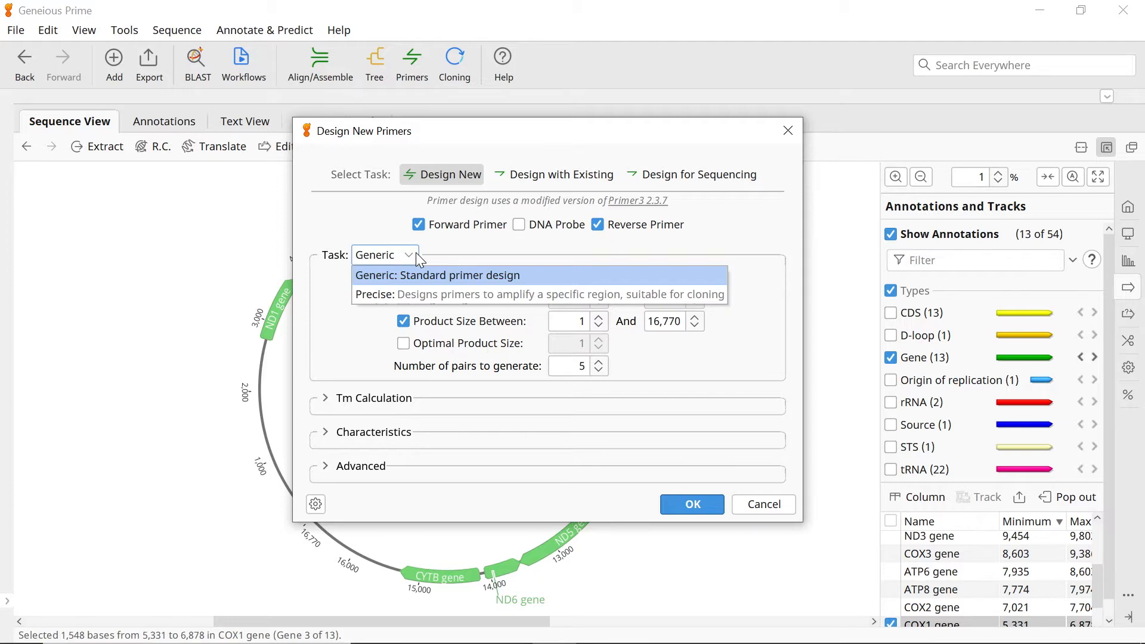
{"action": "left_click", "coordinate": [418, 275]}
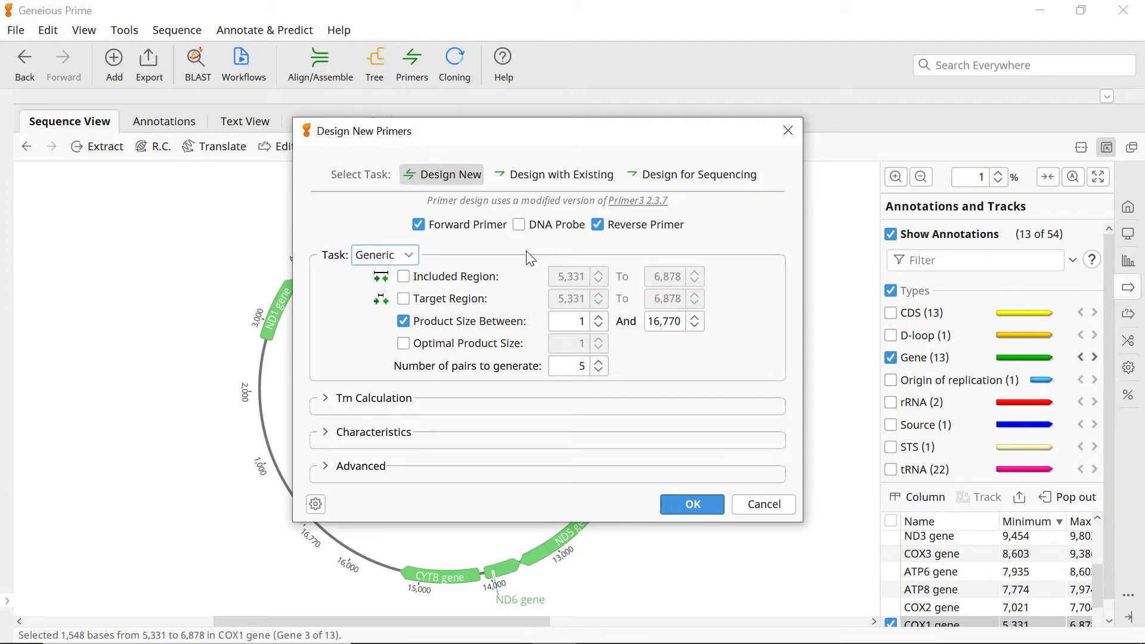
{"action": "left_click", "coordinate": [403, 276]}
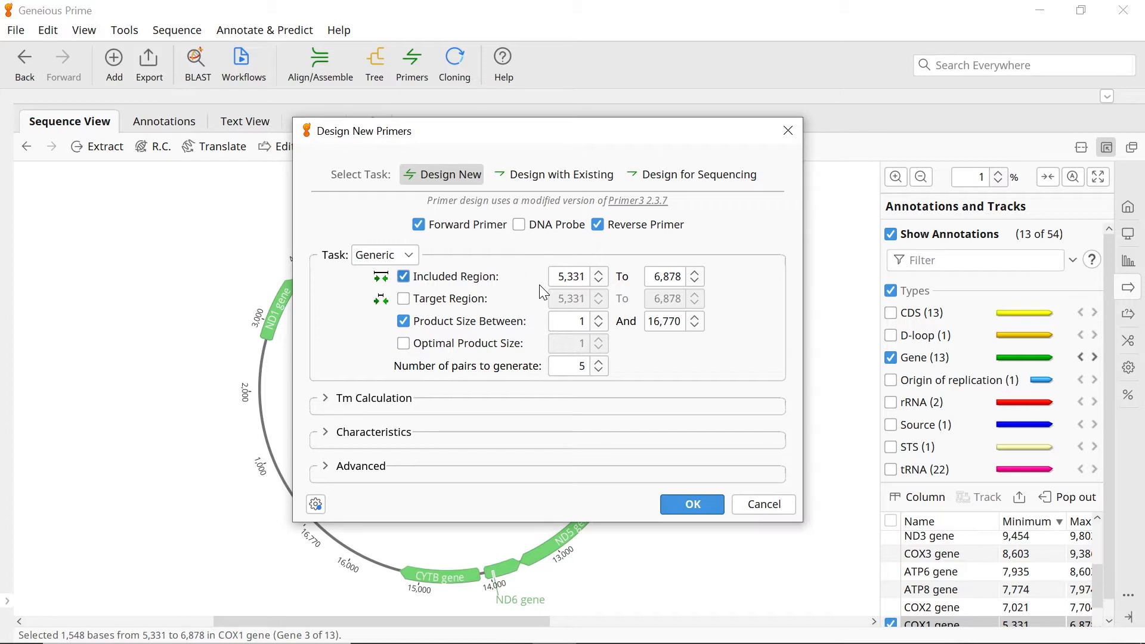
Step: Set the product size range to 200–300 and enable an optimal product size of 250
{"action": "double_click", "coordinate": [579, 321]}
{"action": "type", "text": "200"}
{"action": "double_click", "coordinate": [664, 317]}
{"action": "type", "text": "300"}
{"action": "left_click", "coordinate": [497, 346]}
{"action": "double_click", "coordinate": [584, 344]}
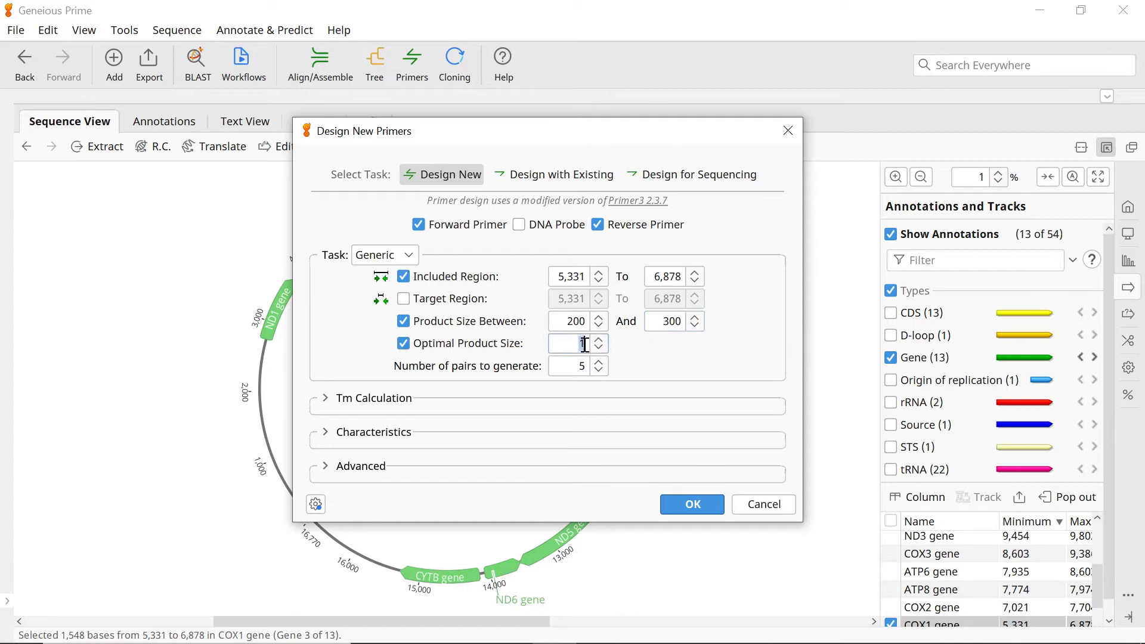
{"action": "type", "text": "250"}
Step: Set the number of primer pairs to generate to 1
{"action": "left_click", "coordinate": [582, 368]}
{"action": "key", "text": "BackSpace"}
{"action": "type", "text": "1"}
Step: Set the maximum Tm difference to 2 in the primer characteristics and run the primer design
{"action": "left_click", "coordinate": [326, 398]}
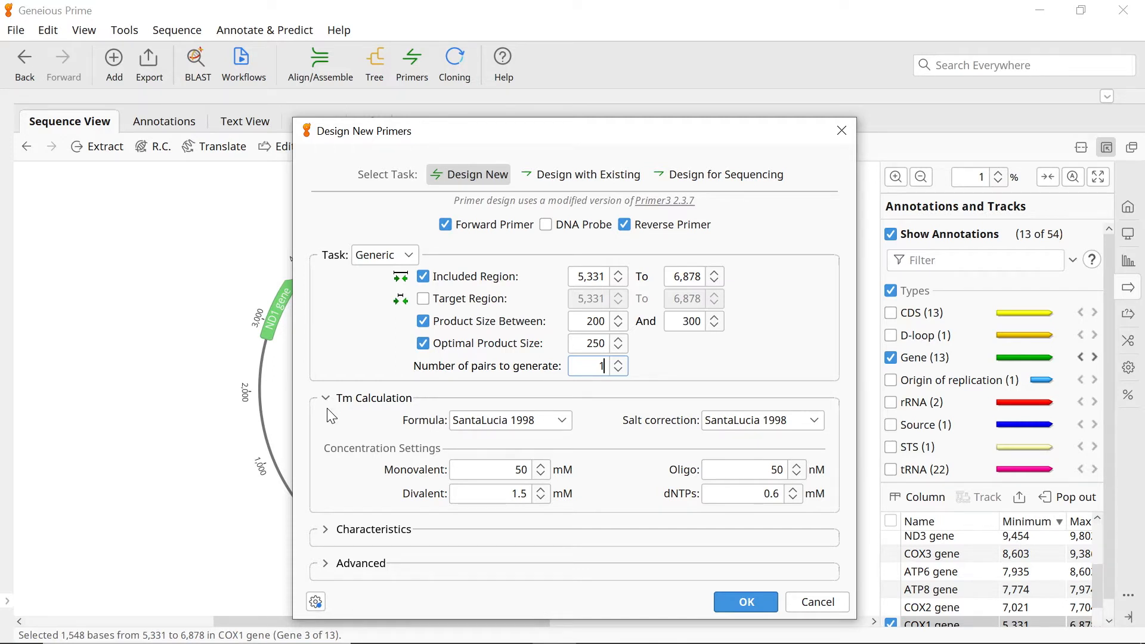
{"action": "left_click", "coordinate": [325, 529]}
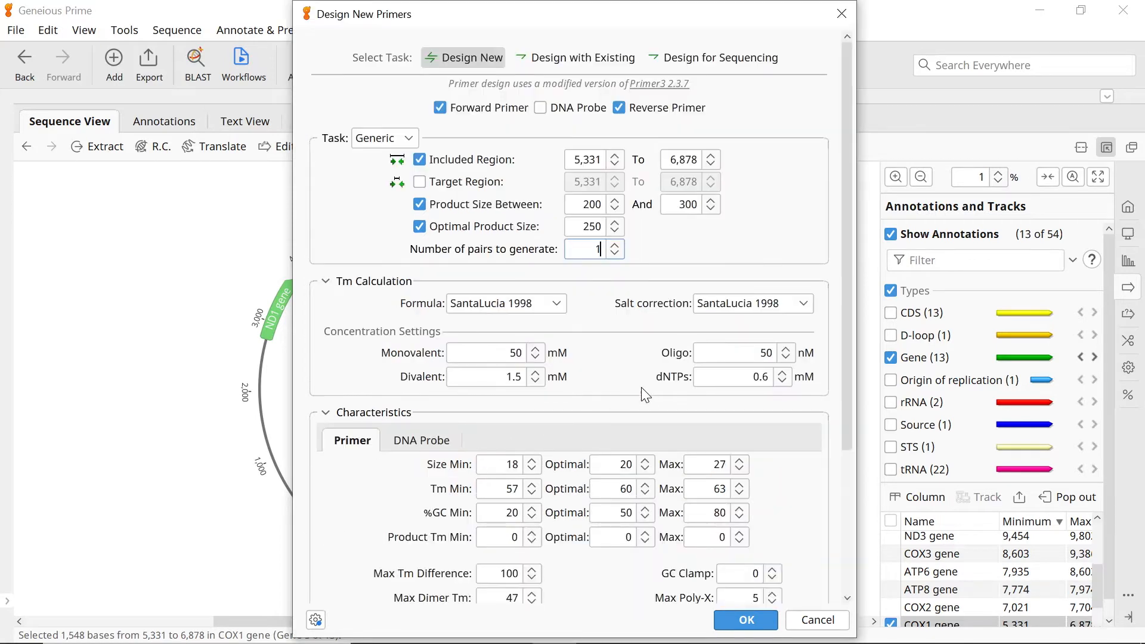
{"action": "left_click_drag", "start_coordinate": [843, 260], "coordinate": [845, 403]}
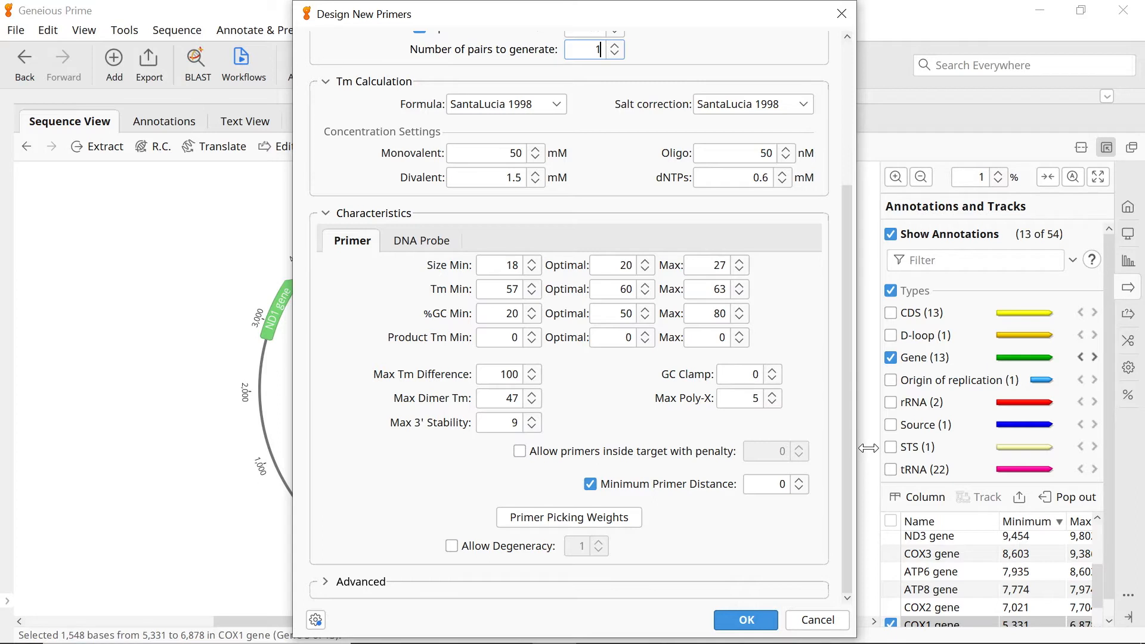
{"action": "double_click", "coordinate": [504, 373]}
{"action": "type", "text": "2"}
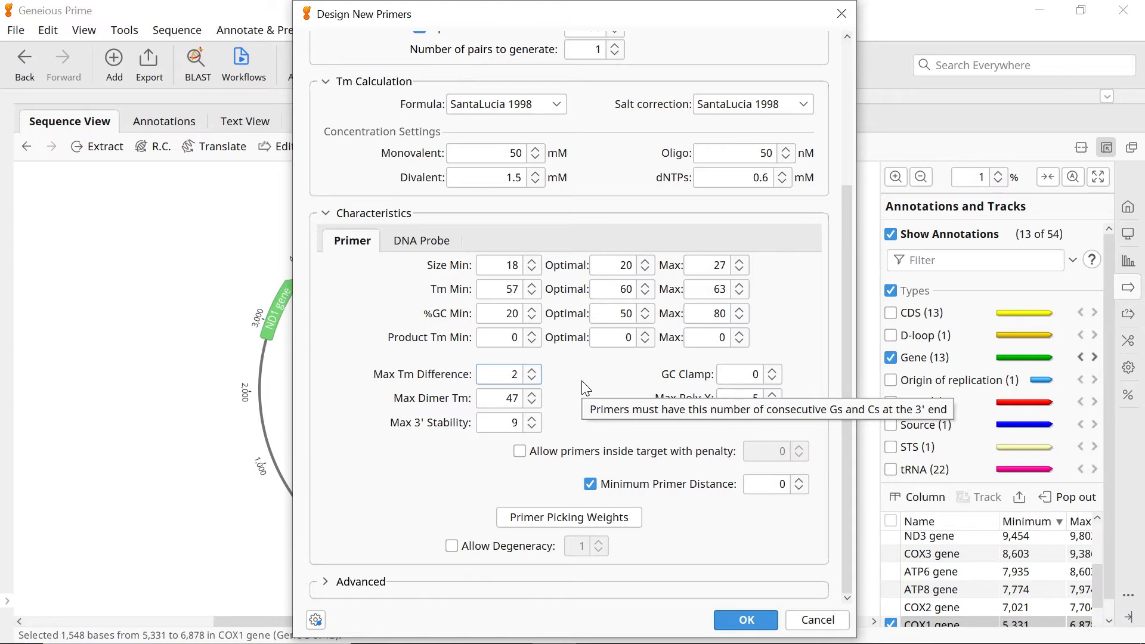
{"action": "left_click", "coordinate": [728, 613]}
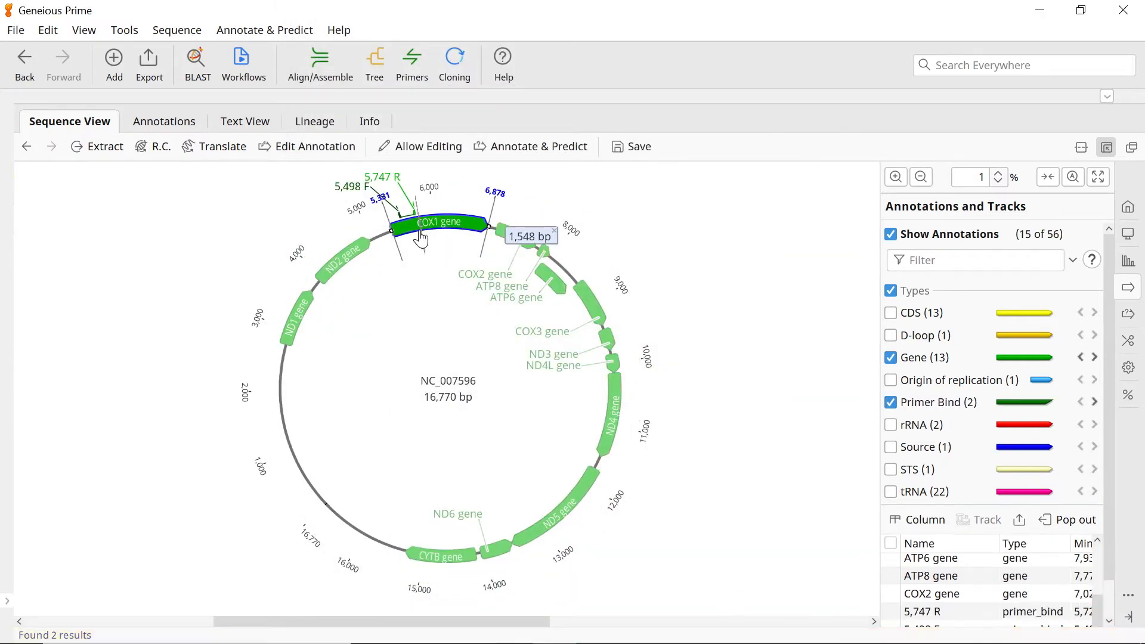
Step: Inspect the designed primer pair on the COX1 gene and the forward primer's properties
{"action": "scroll", "coordinate": [410, 213], "scroll_direction": "up", "scroll_amount": 3}
{"action": "scroll", "coordinate": [201, 325], "scroll_direction": "down", "scroll_amount": 1}
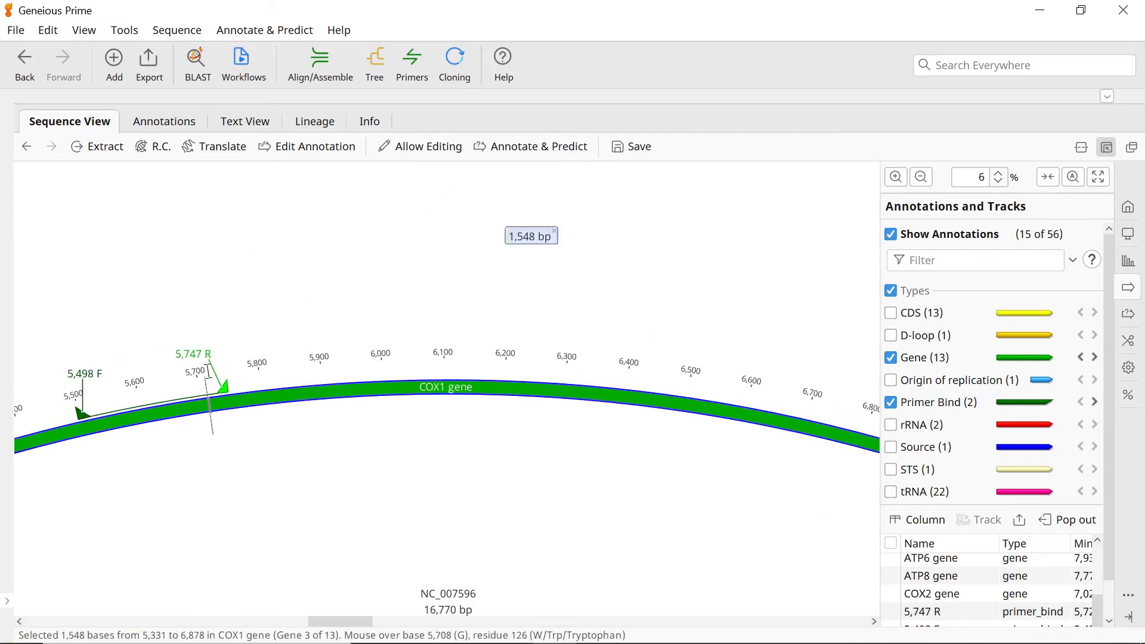
{"action": "left_click", "coordinate": [214, 383]}
{"action": "scroll", "coordinate": [213, 384], "scroll_direction": "up", "scroll_amount": 2}
{"action": "scroll", "coordinate": [215, 385], "scroll_direction": "left", "scroll_amount": 5}
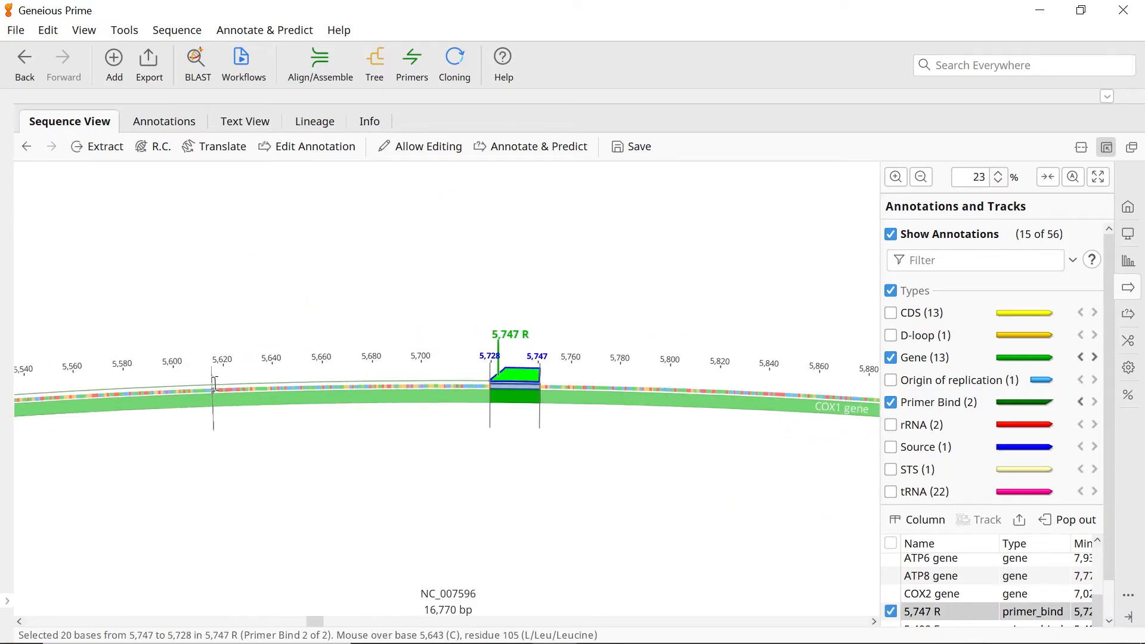
{"action": "left_click", "coordinate": [388, 441]}
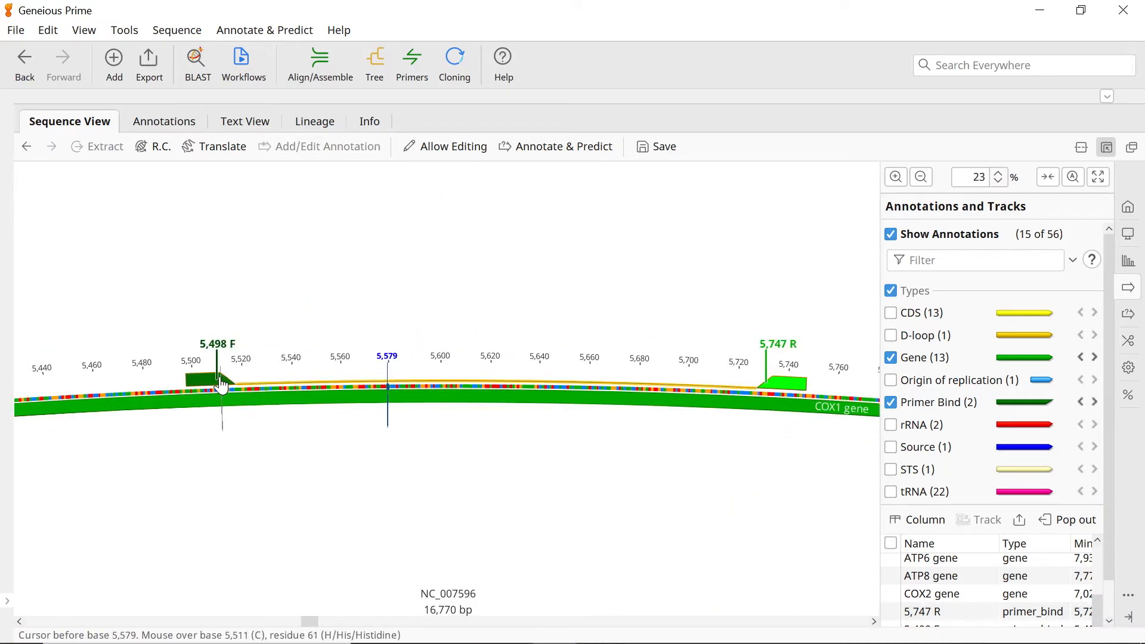
{"action": "mouse_move", "coordinate": [222, 387]}
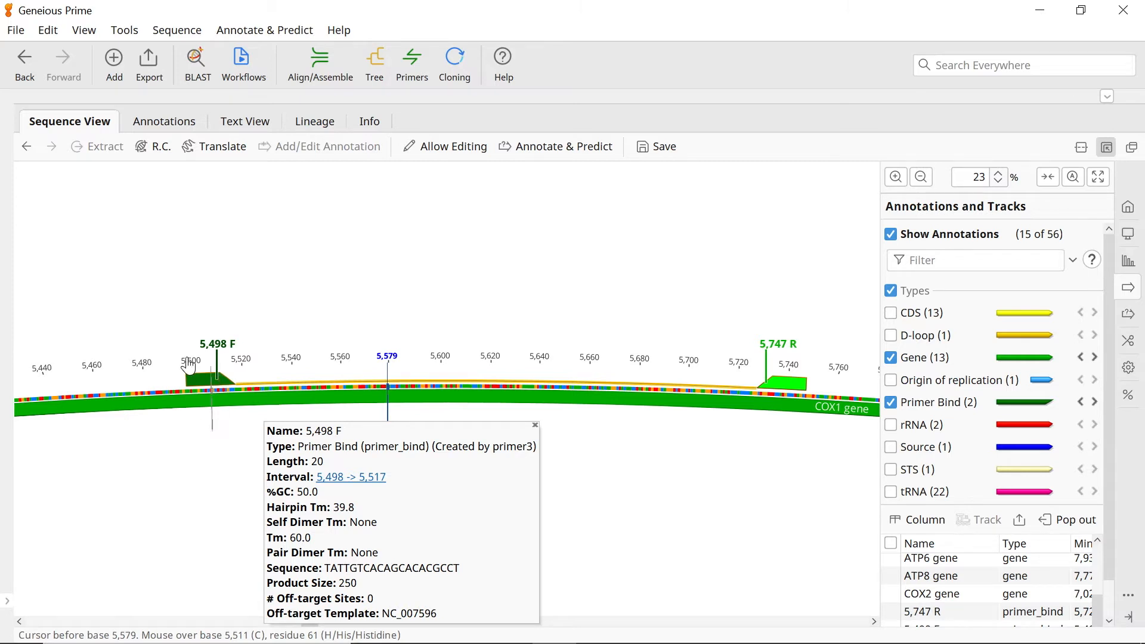
Step: Add a forward primer annotation named "New primer" on bases 5,452 to 5,475, upstream of the designed forward primer
{"action": "left_click_drag", "start_coordinate": [72, 388], "coordinate": [134, 372]}
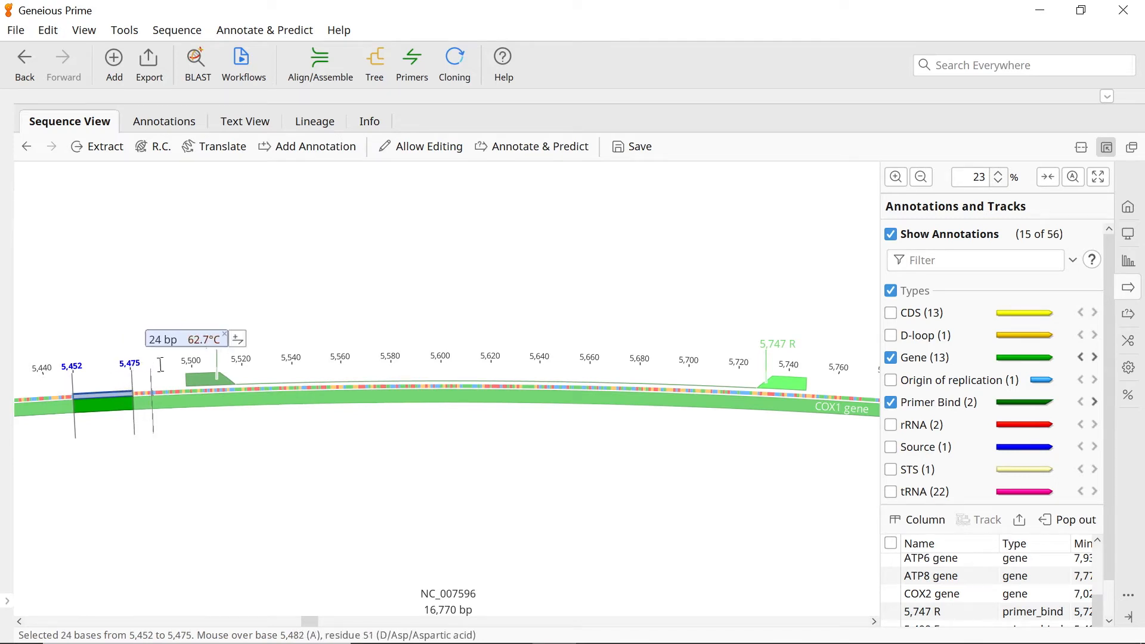
{"action": "left_click", "coordinate": [238, 340]}
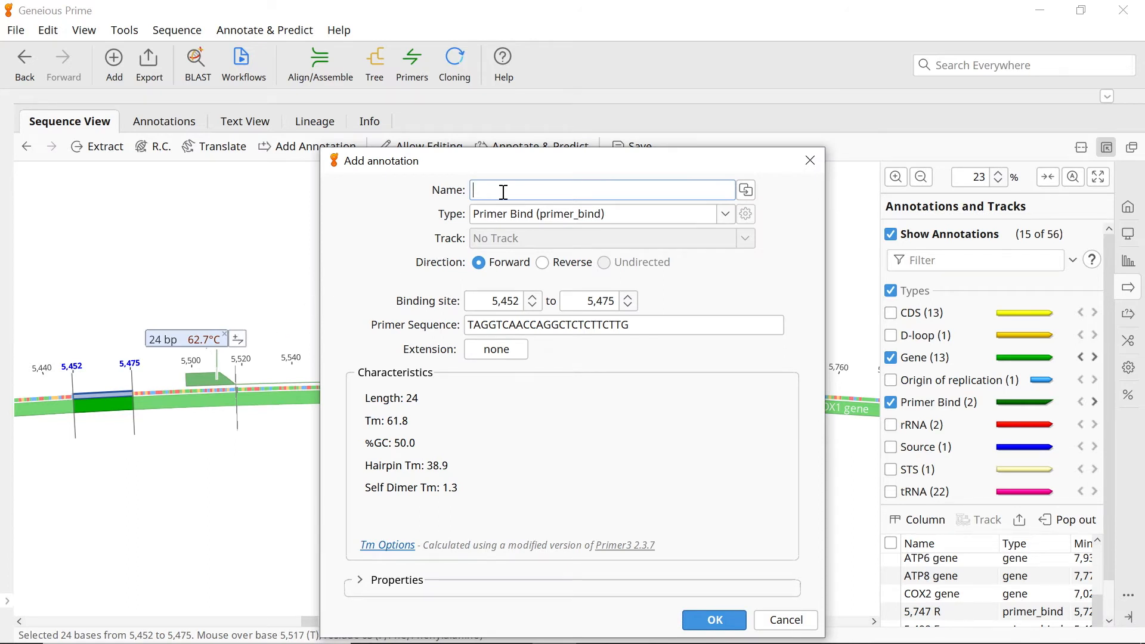
{"action": "type", "text": "New primer"}
{"action": "left_click", "coordinate": [504, 270]}
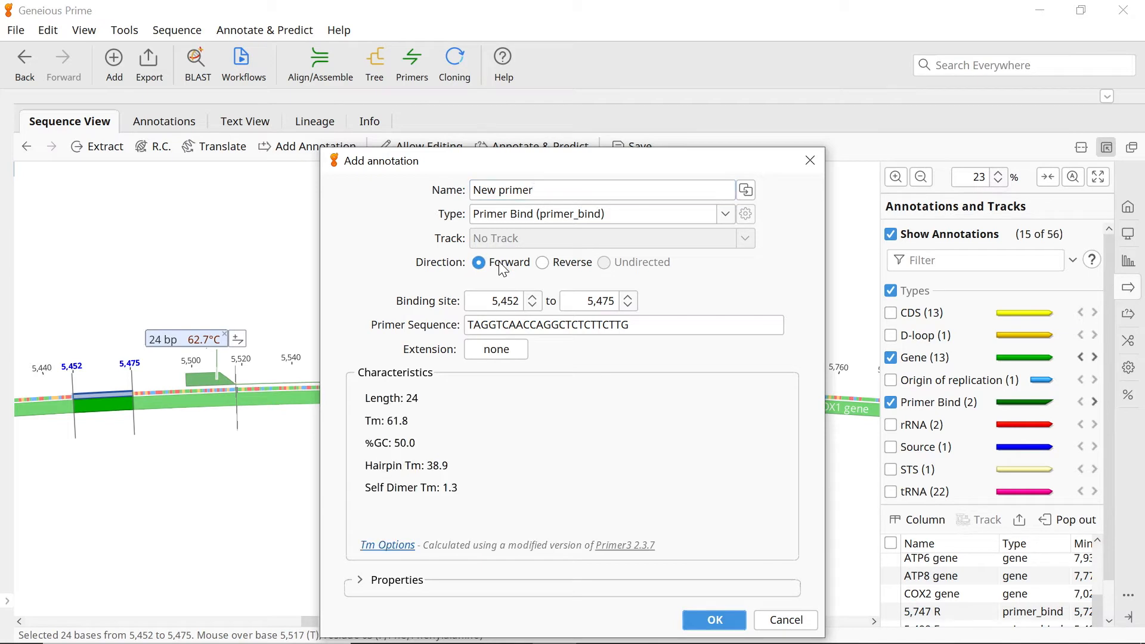
{"action": "left_click", "coordinate": [705, 622]}
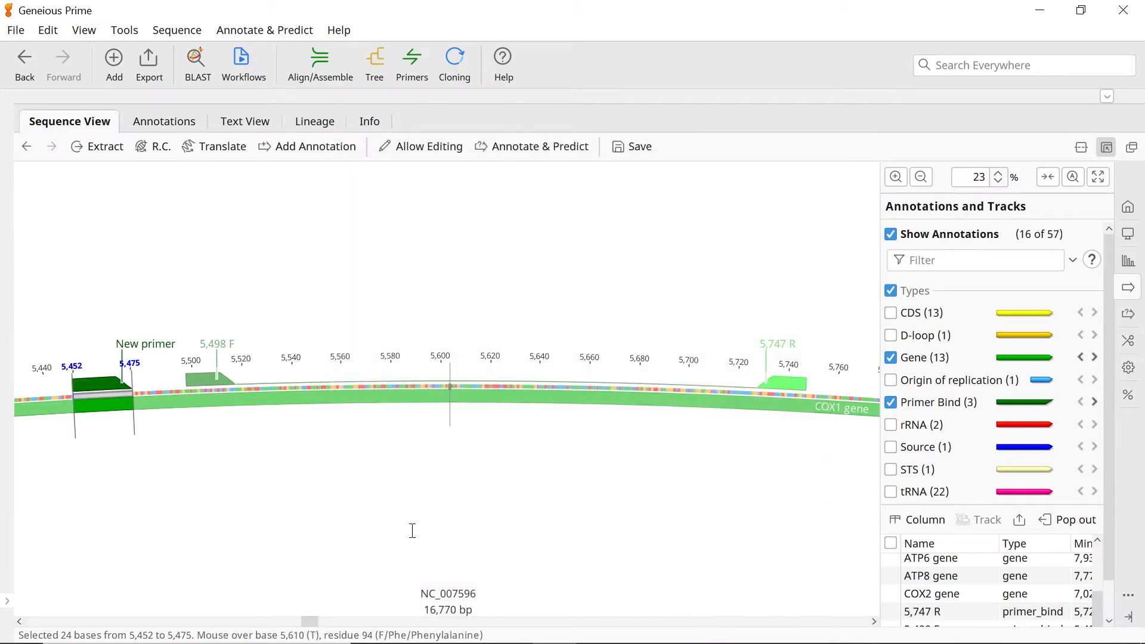
Step: Check the manually added primer on the sequence and save the annotated mitochondrial genome
{"action": "left_click", "coordinate": [95, 388]}
{"action": "left_click", "coordinate": [97, 395]}
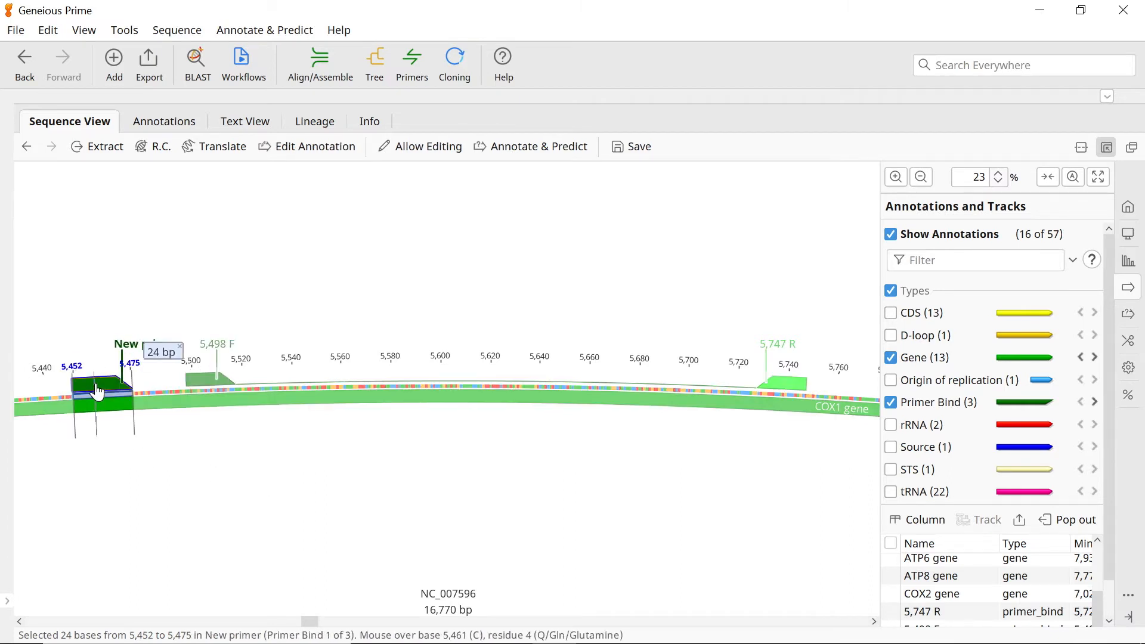
{"action": "left_click", "coordinate": [170, 428]}
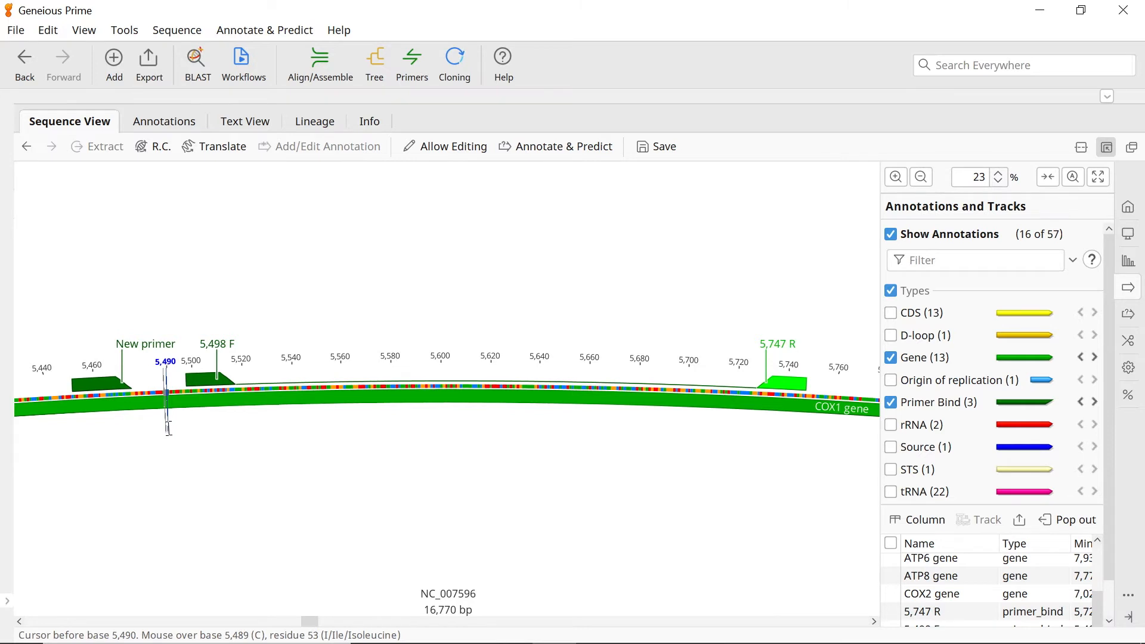
{"action": "left_click", "coordinate": [663, 147]}
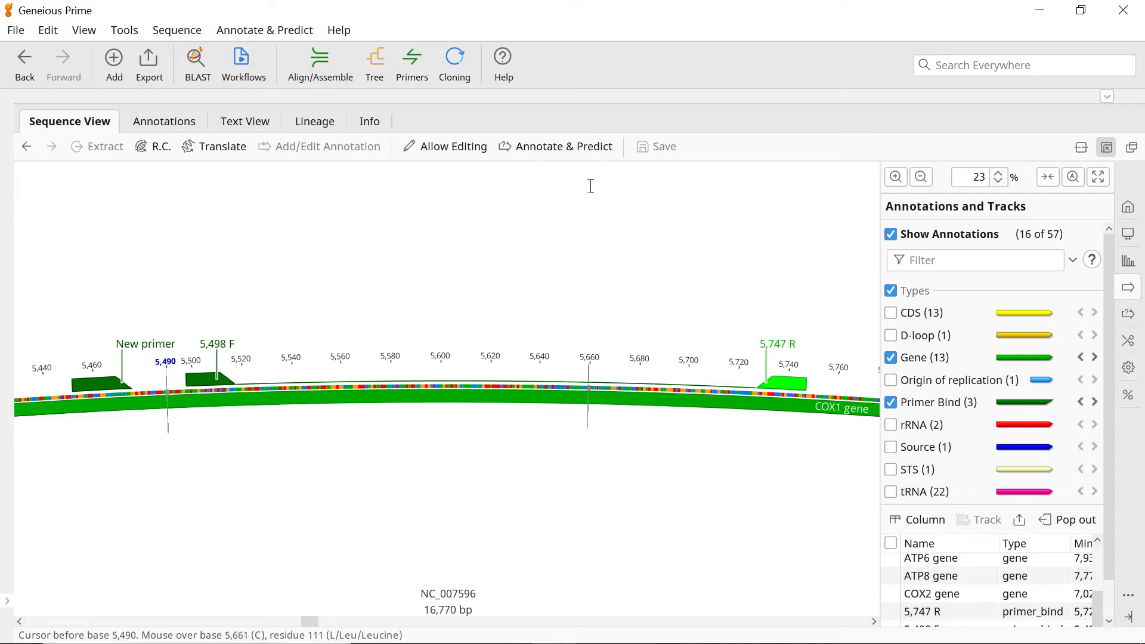
Step: Extract one PCR product using forward primer 5,498 F and reverse primer 5,747 R
{"action": "left_click", "coordinate": [411, 62]}
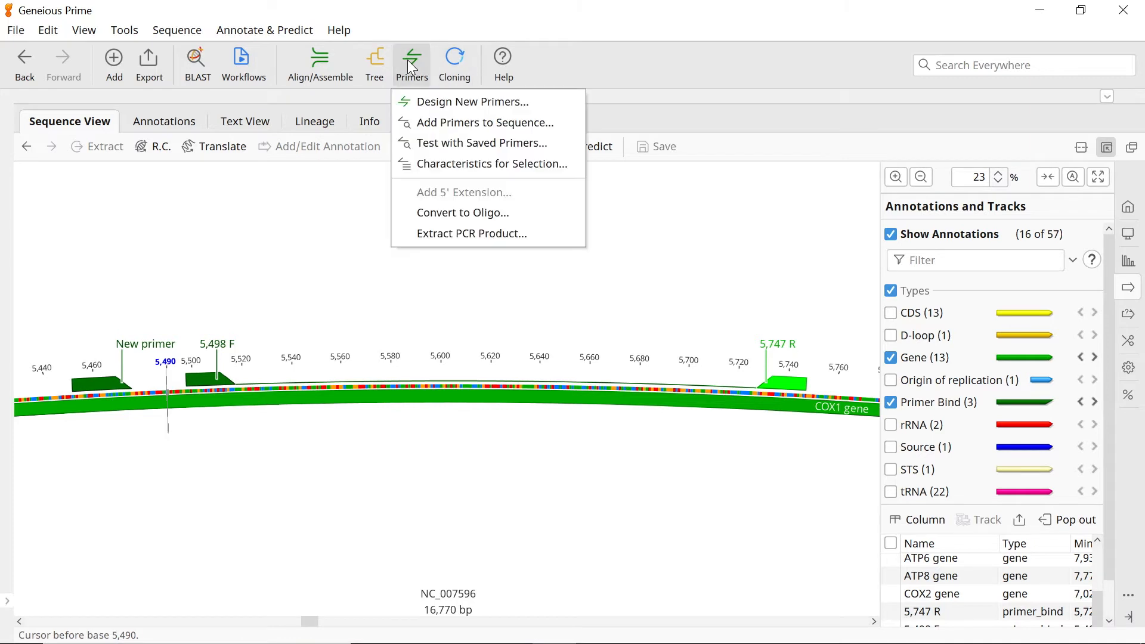
{"action": "left_click", "coordinate": [530, 231]}
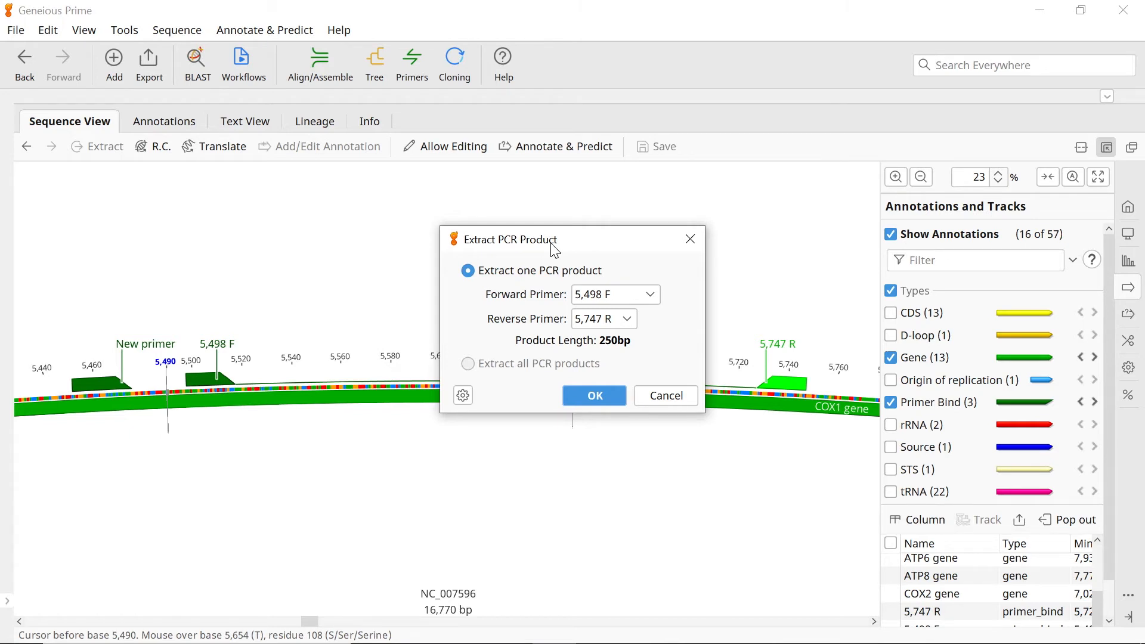
{"action": "left_click", "coordinate": [650, 295]}
{"action": "left_click", "coordinate": [651, 311]}
{"action": "left_click", "coordinate": [610, 396]}
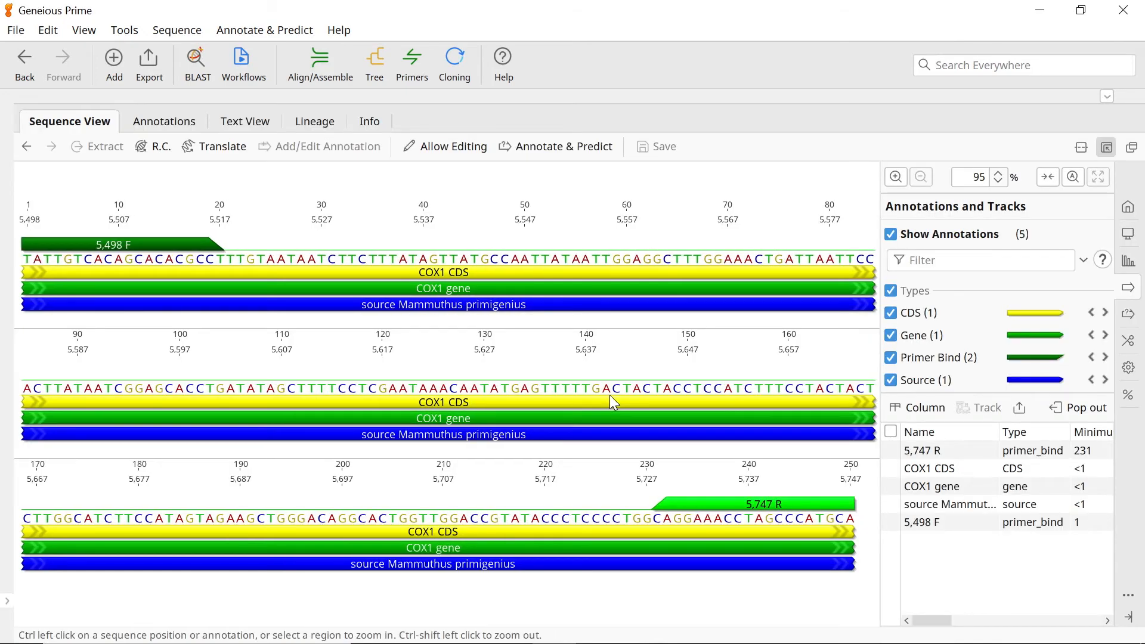
Step: Examine the forward and reverse primer binding sites at the ends of the extracted PCR product
{"action": "left_click", "coordinate": [195, 255]}
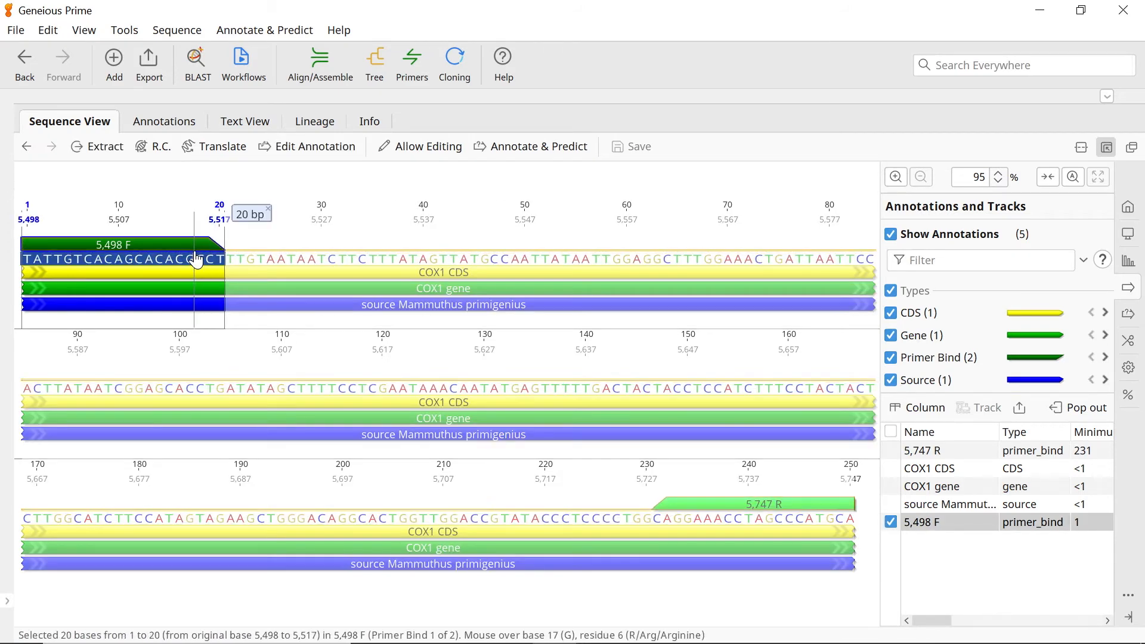
{"action": "left_click", "coordinate": [711, 512]}
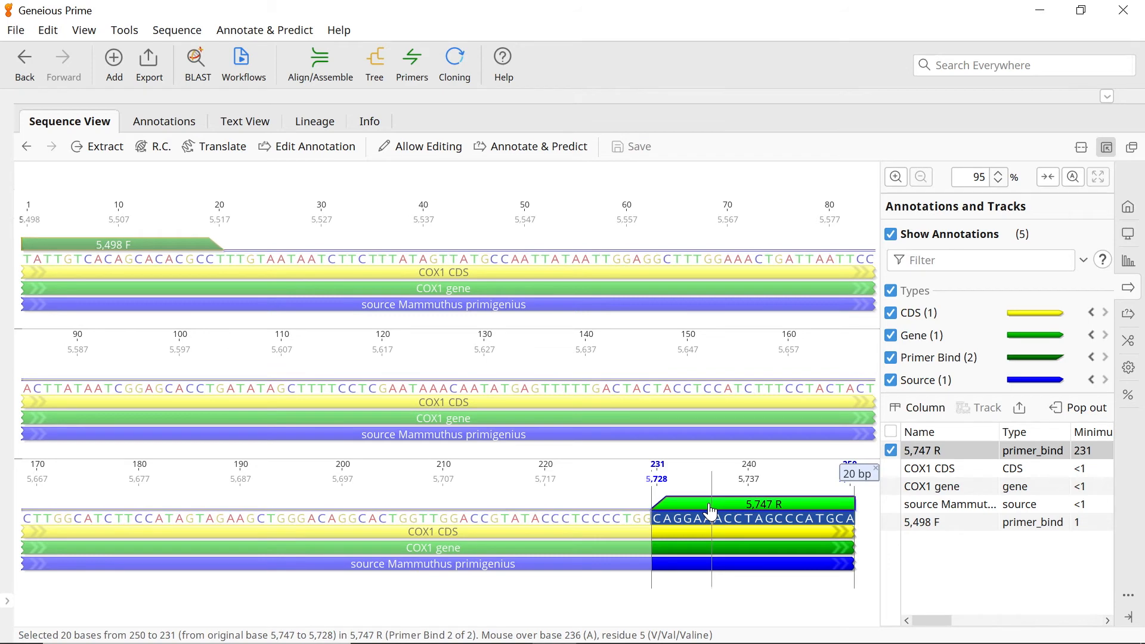
{"action": "left_click", "coordinate": [625, 493]}
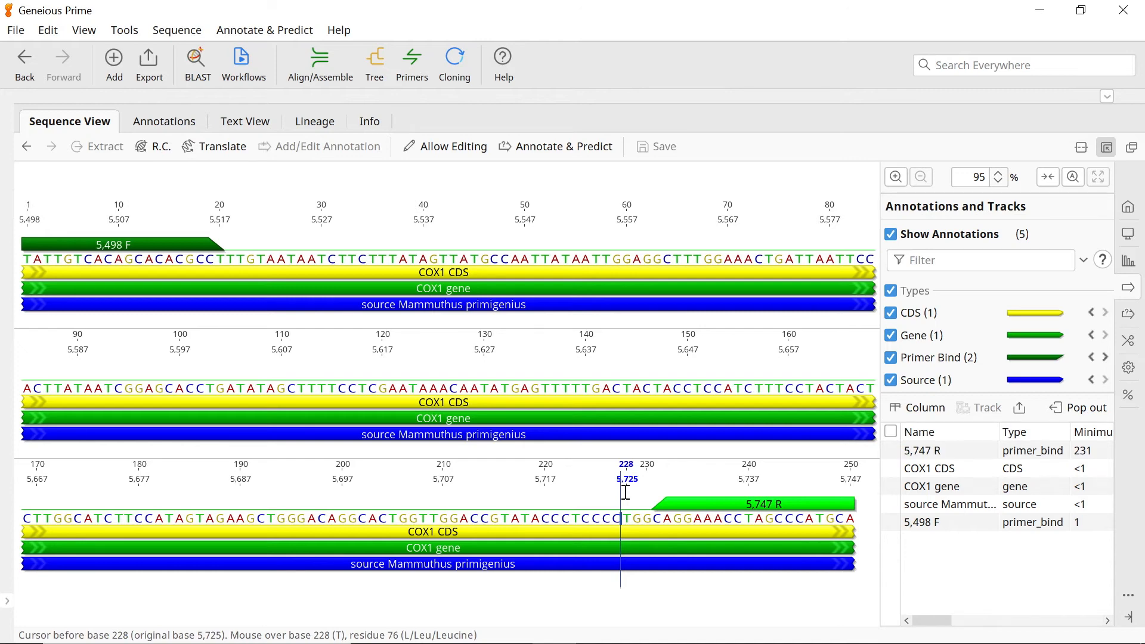
Step: Return to the full document layout, open DQ316068 from the Elephant folder and select its ND5 gene
{"action": "left_click", "coordinate": [1105, 149]}
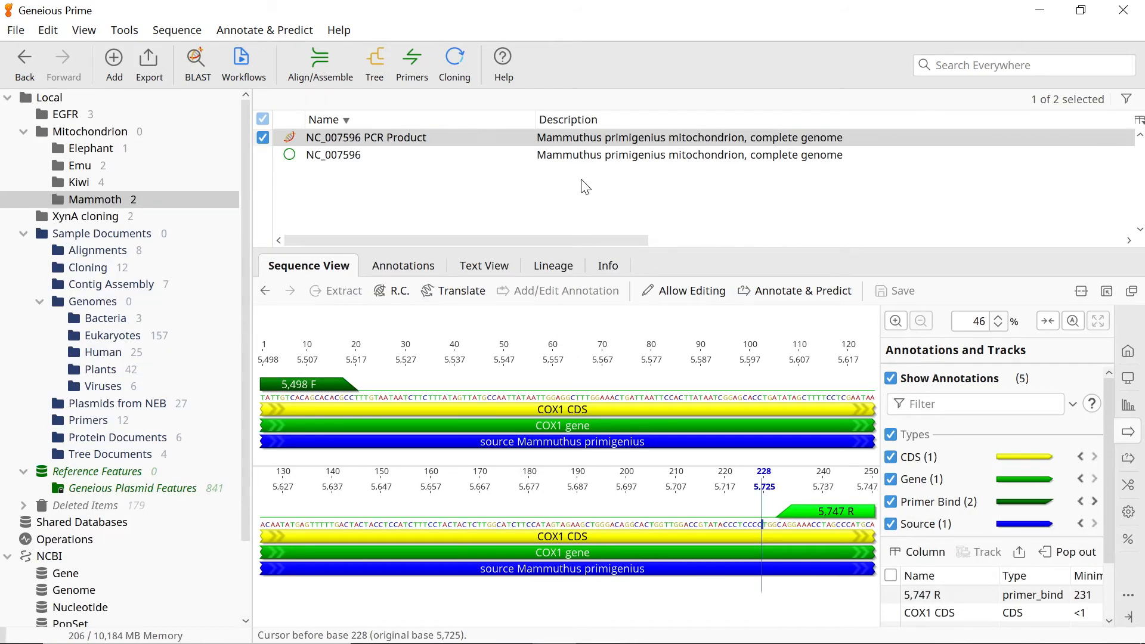
{"action": "left_click", "coordinate": [87, 152]}
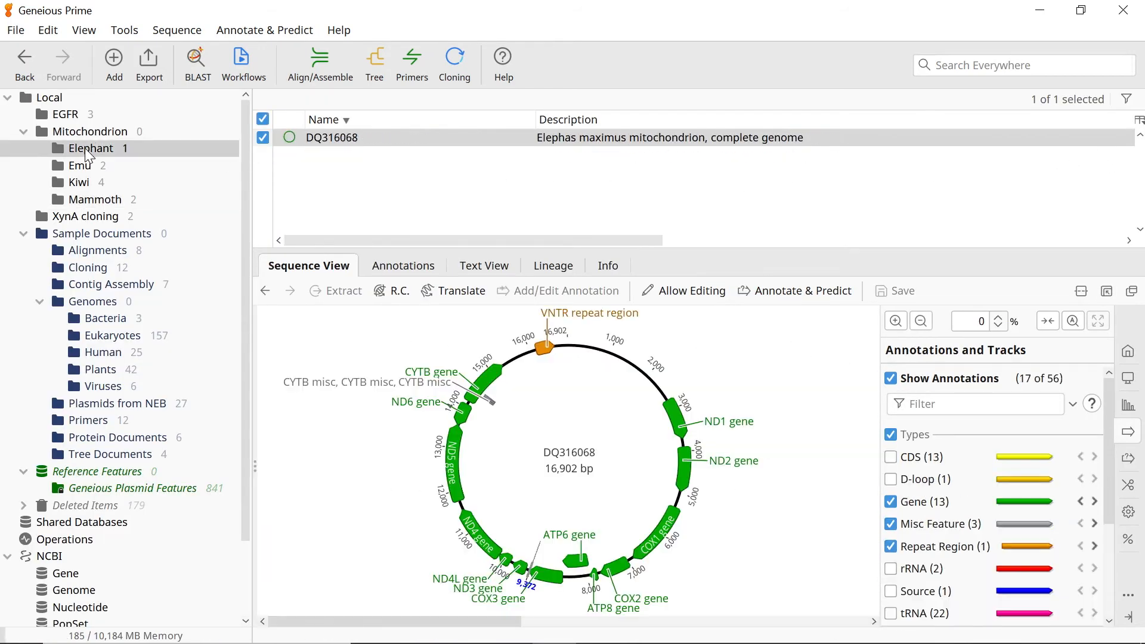
{"action": "left_click", "coordinate": [360, 139]}
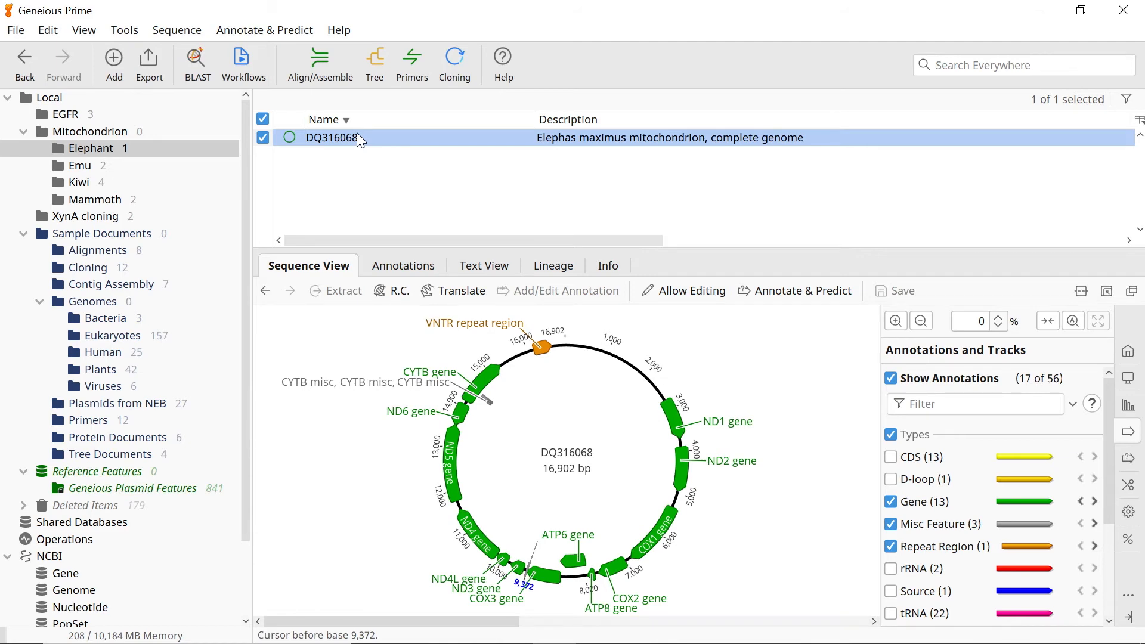
{"action": "left_click", "coordinate": [447, 463]}
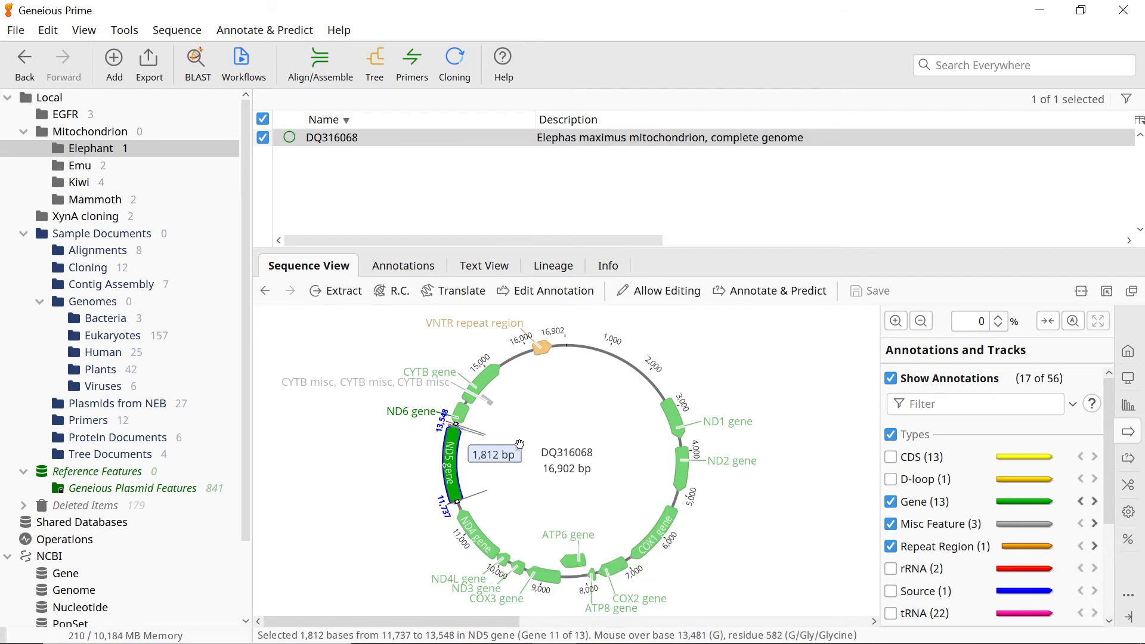
Step: Design unidirectional sequencing primers every 300 bp across the selected ND5 region
{"action": "left_click", "coordinate": [420, 66]}
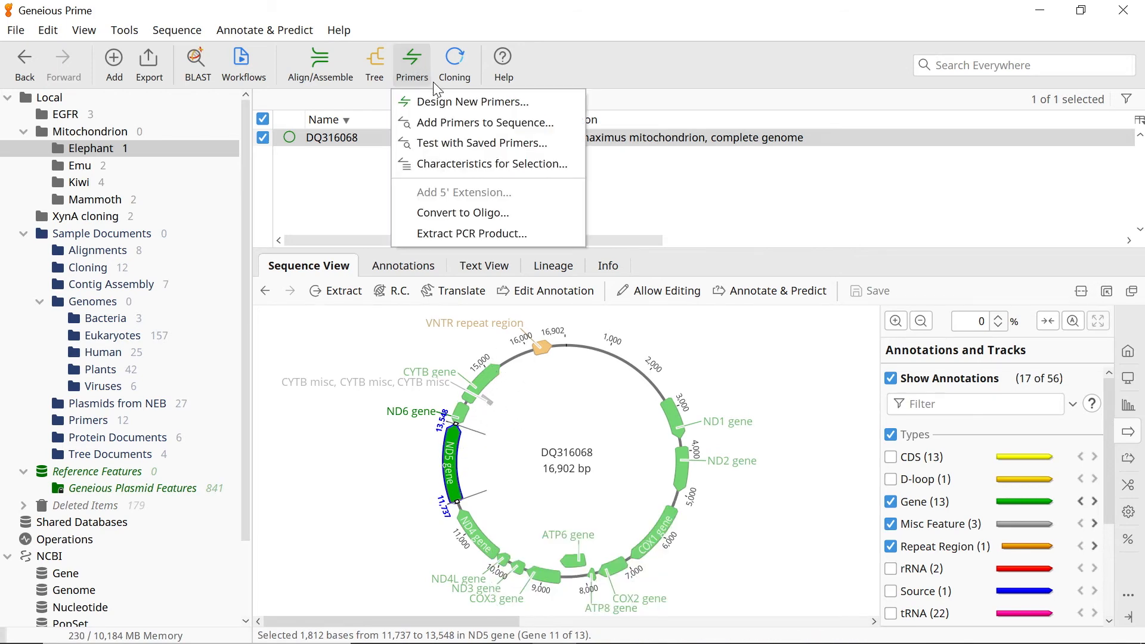
{"action": "left_click", "coordinate": [442, 102]}
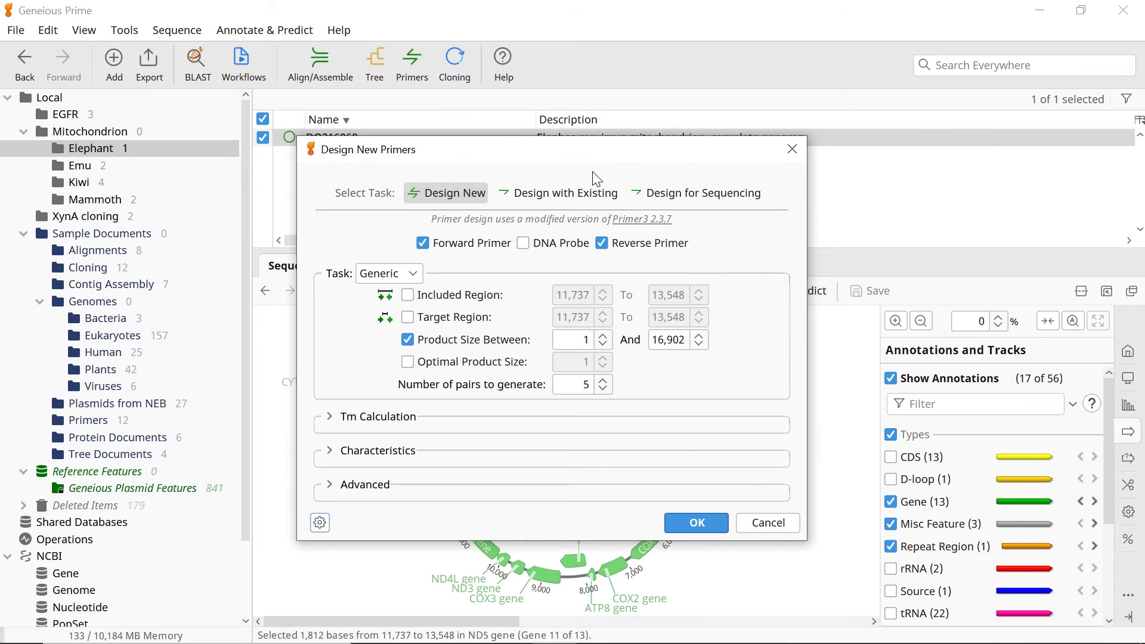
{"action": "left_click", "coordinate": [653, 193]}
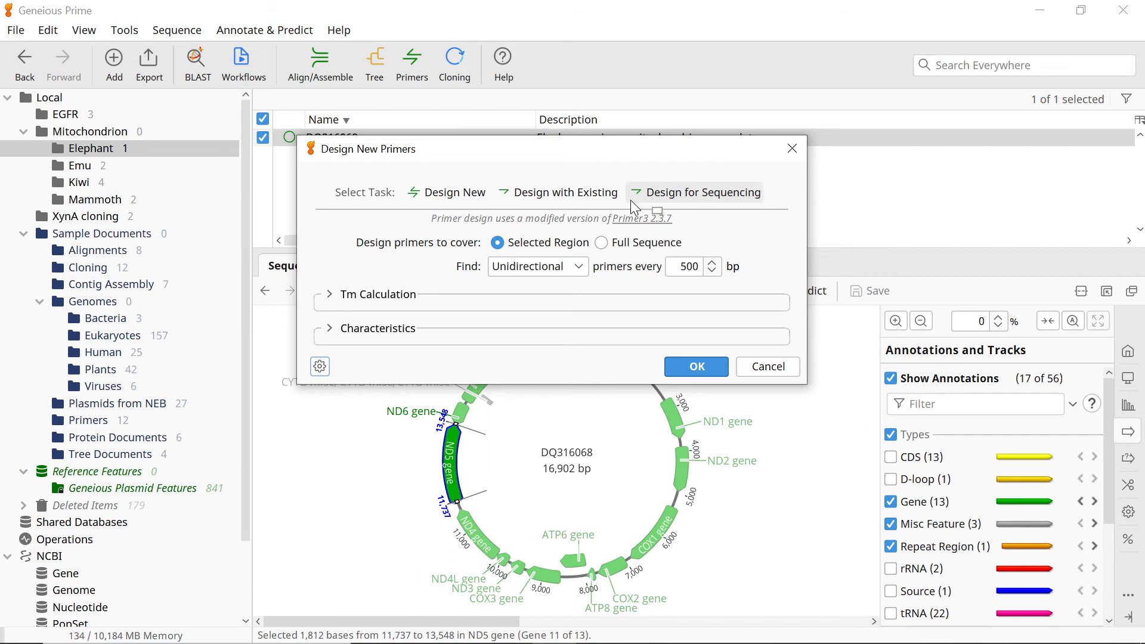
{"action": "left_click", "coordinate": [632, 198]}
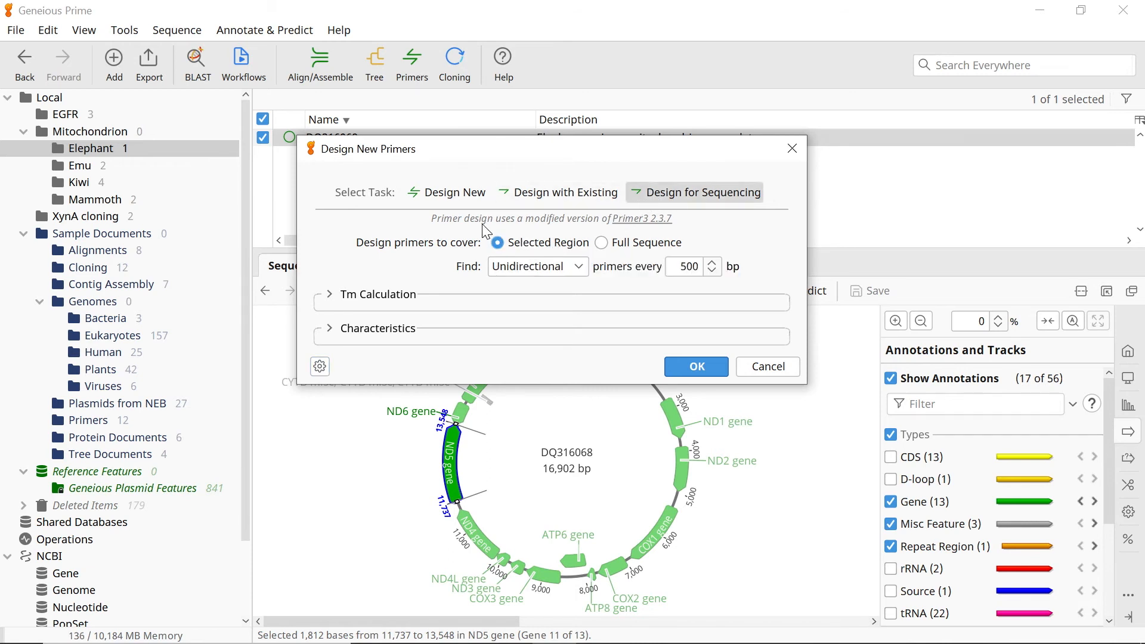
{"action": "left_click", "coordinate": [586, 270]}
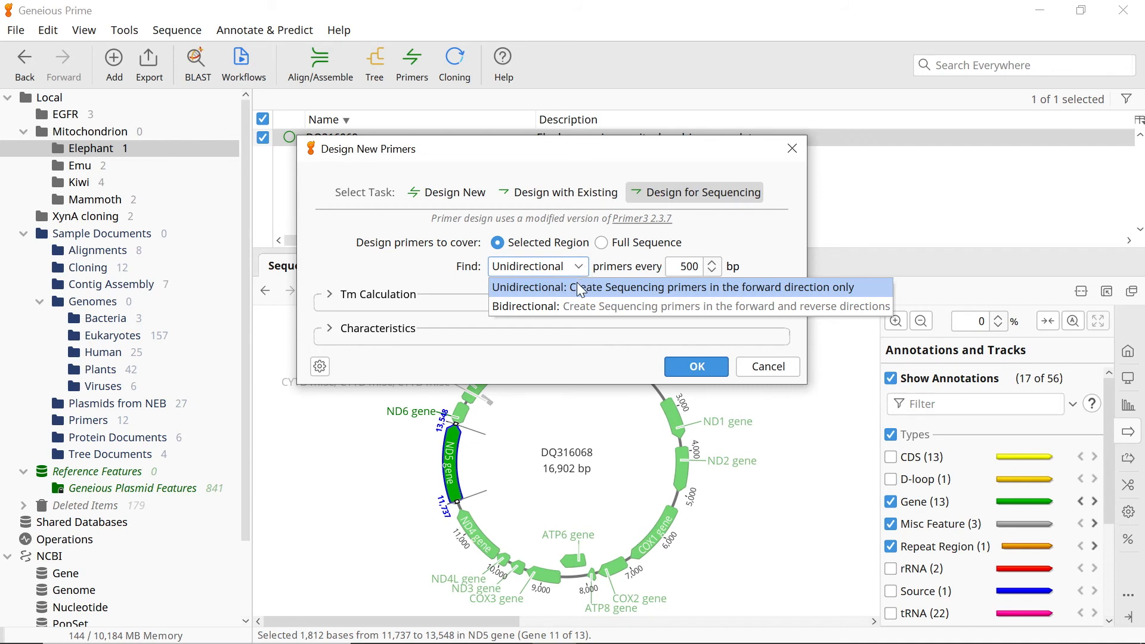
{"action": "left_click", "coordinate": [579, 287]}
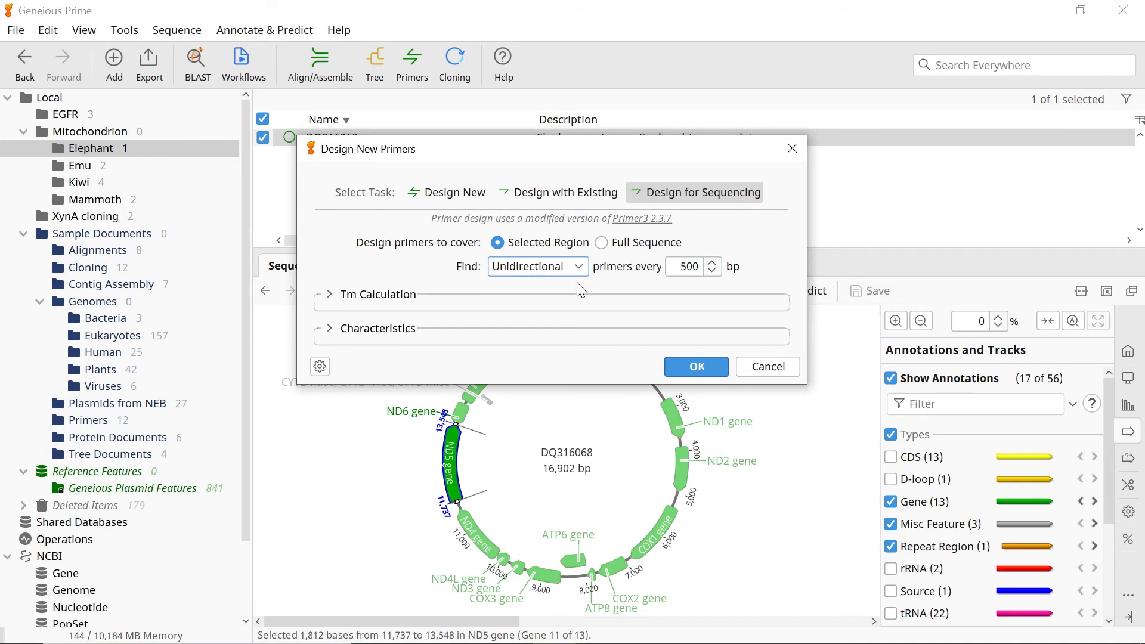
{"action": "left_click", "coordinate": [687, 266]}
{"action": "type", "text": "300"}
{"action": "left_click", "coordinate": [707, 370]}
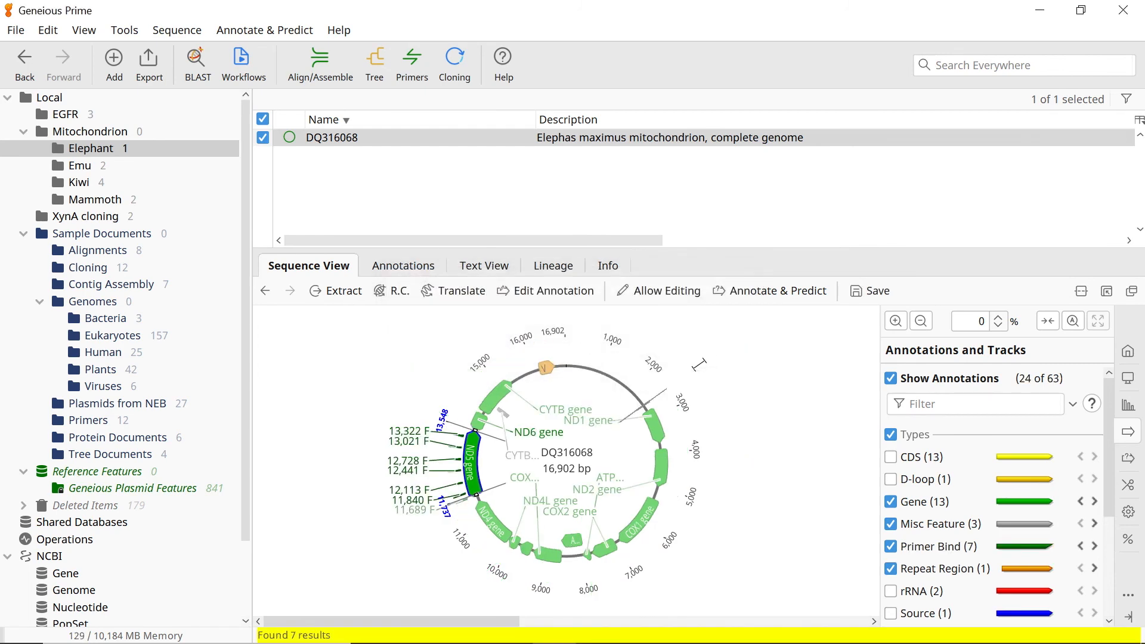
Step: Inspect the sequencing primers placed along the ND5 gene and save the annotated DQ316068 sequence
{"action": "double_click", "coordinate": [469, 458]}
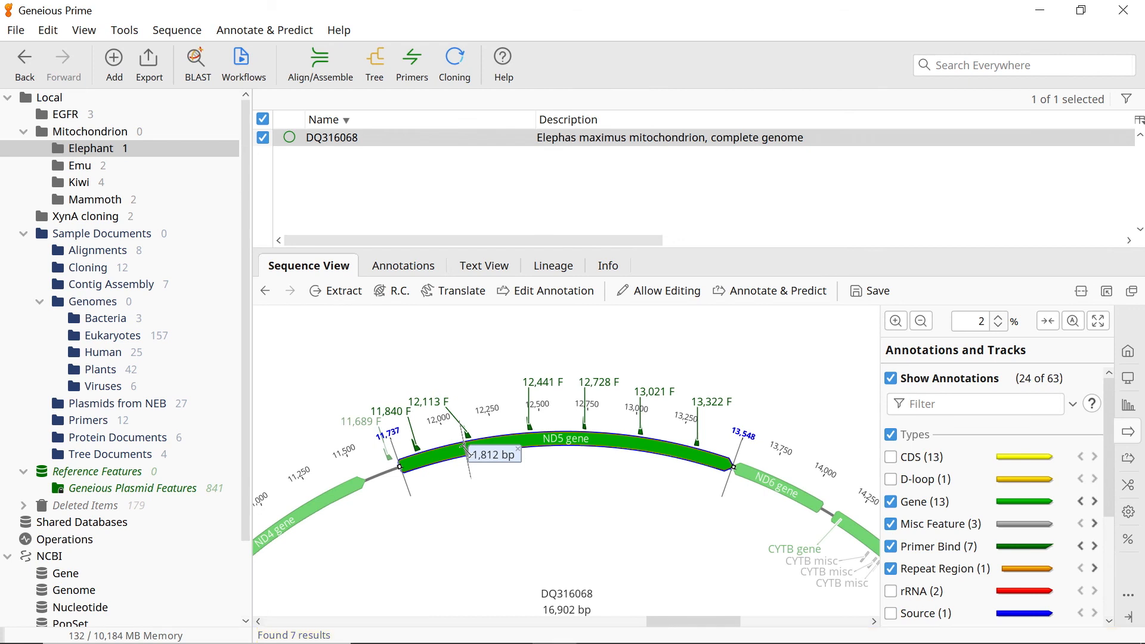
{"action": "left_click", "coordinate": [470, 506]}
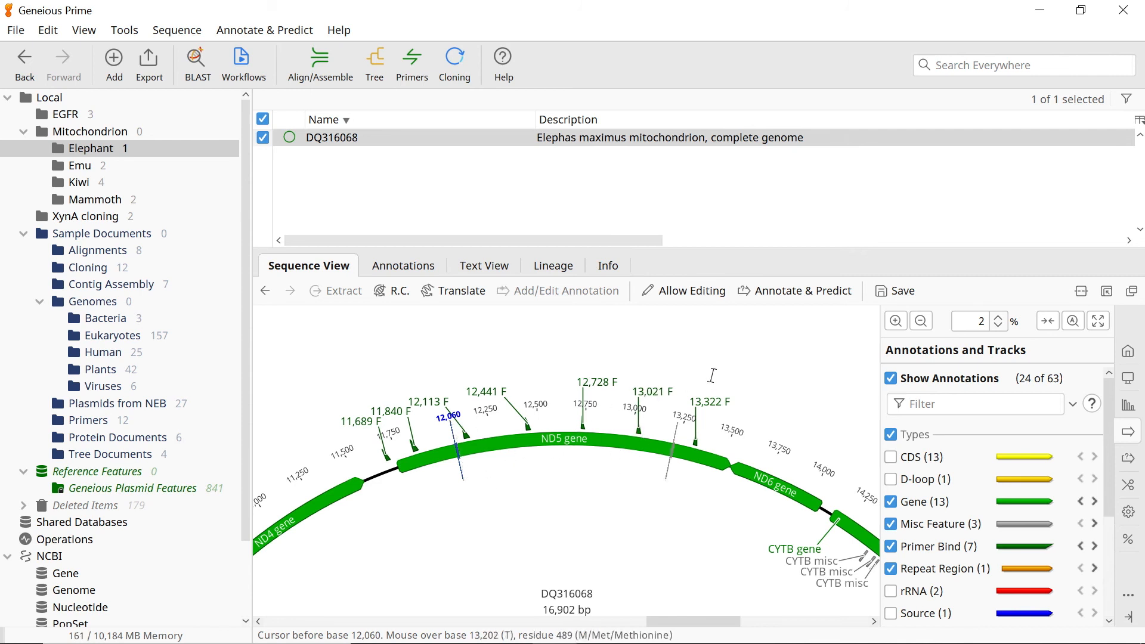
{"action": "left_click", "coordinate": [884, 291]}
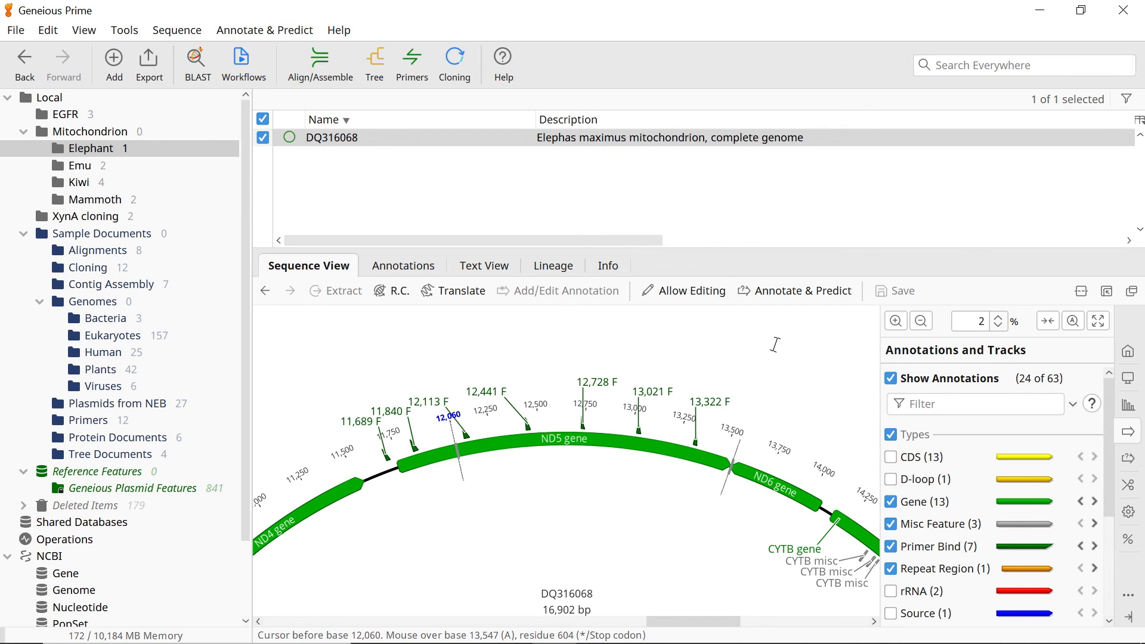
Step: List only the Primer Bind annotations of DQ316068 in the annotations table
{"action": "left_click", "coordinate": [411, 268]}
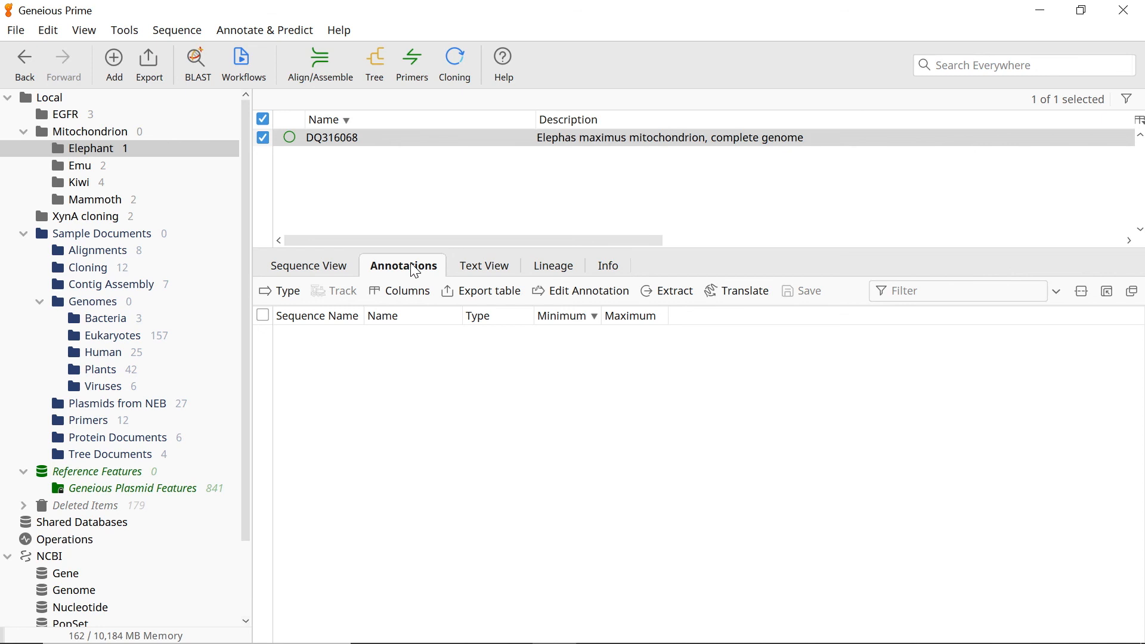
{"action": "left_click", "coordinate": [285, 292]}
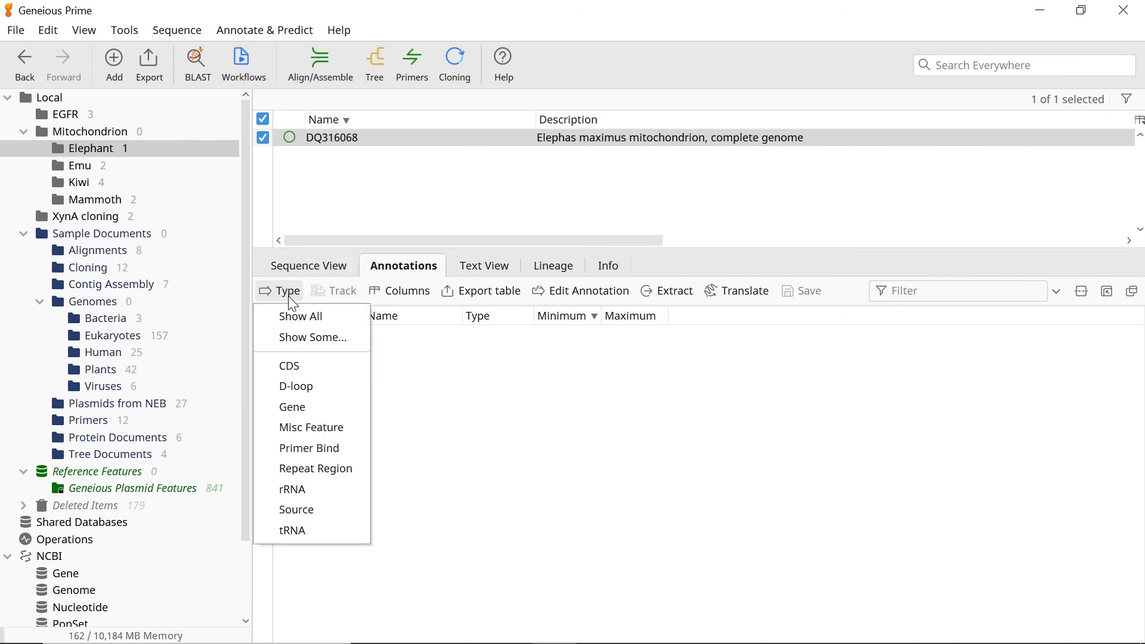
{"action": "left_click", "coordinate": [331, 448]}
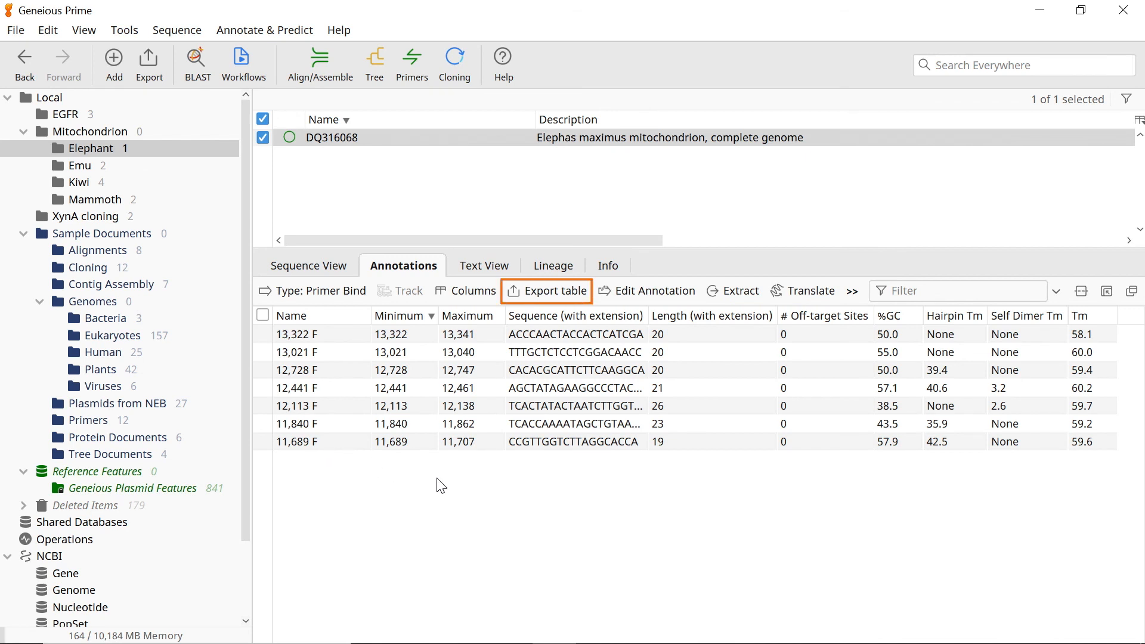